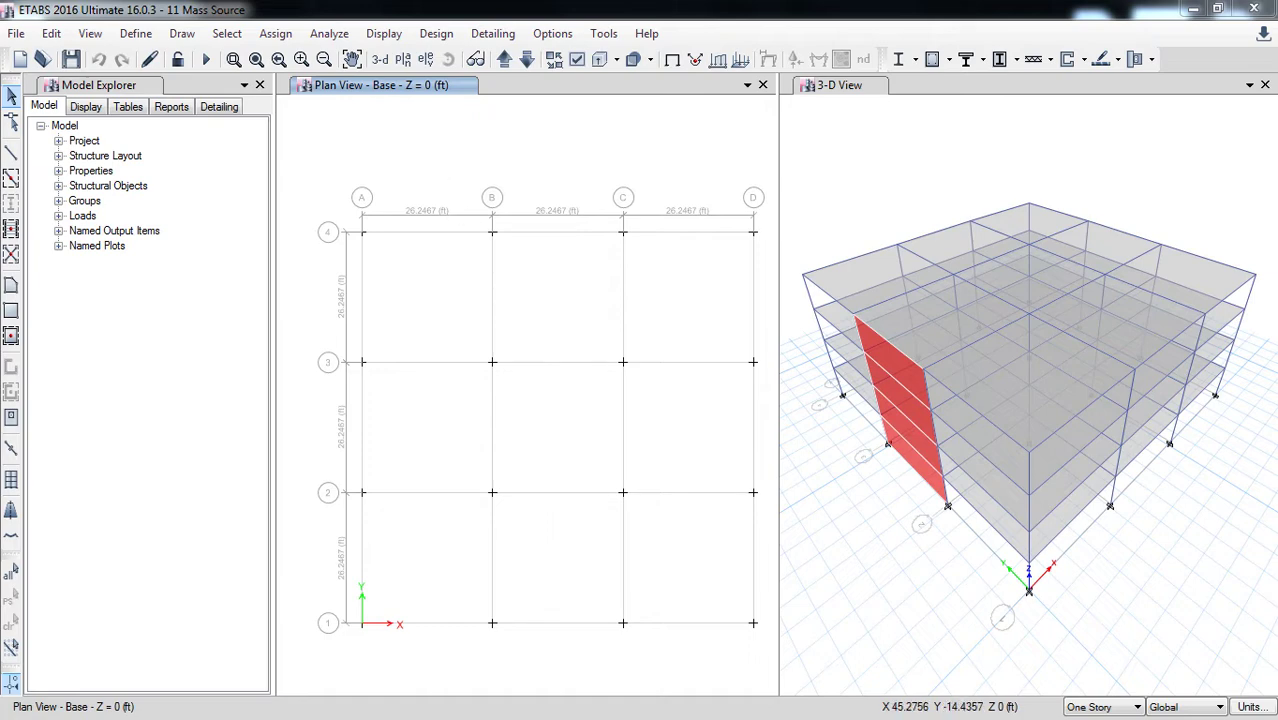
Bring up the ASCE 7-16 PDF and jump to section 12.7.2 Effective Seismic Weight.
key("super")
left_click(431, 700)
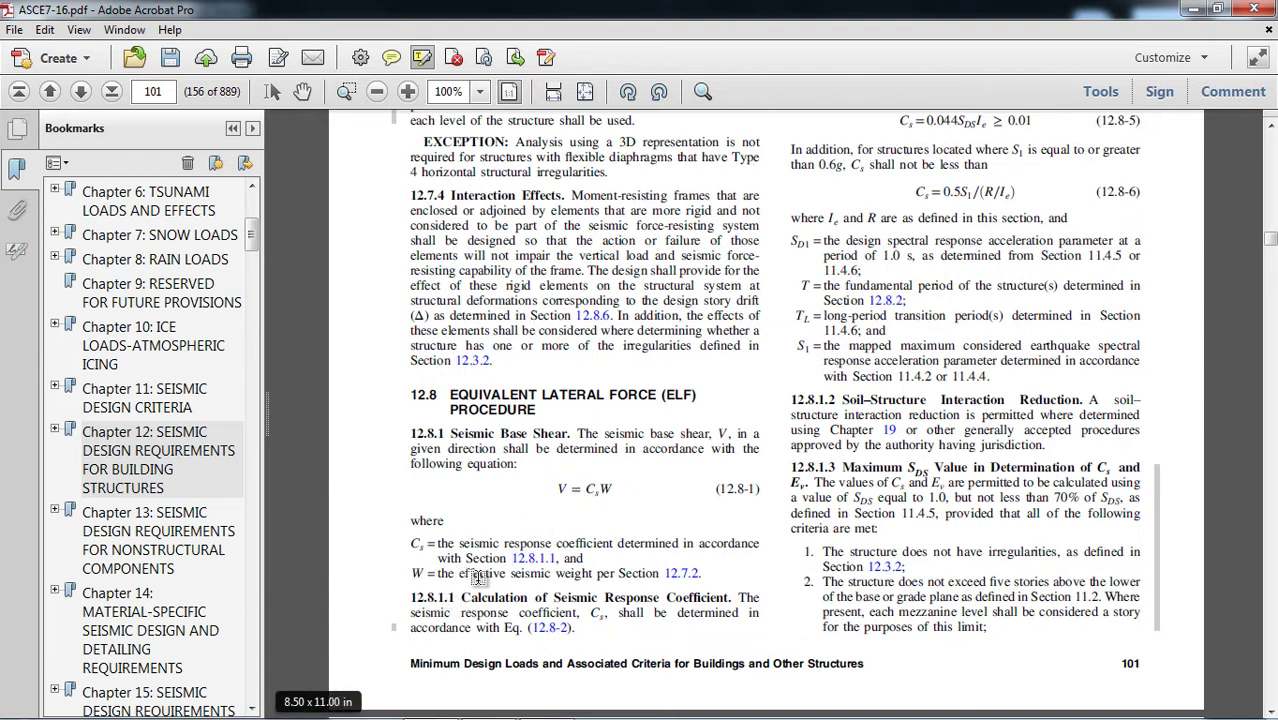
left_click(682, 575)
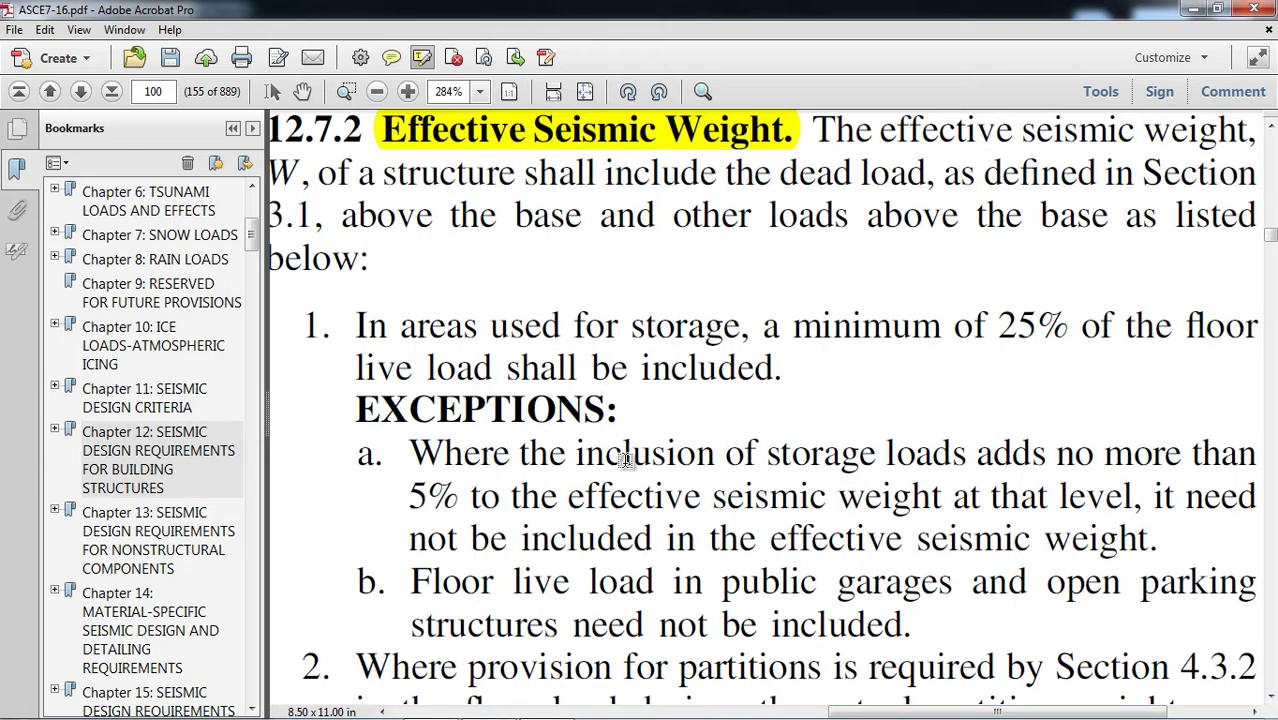
Zoom the page out to 125% to read the section, then return to ETABS.
left_click(376, 92)
left_click(376, 92)
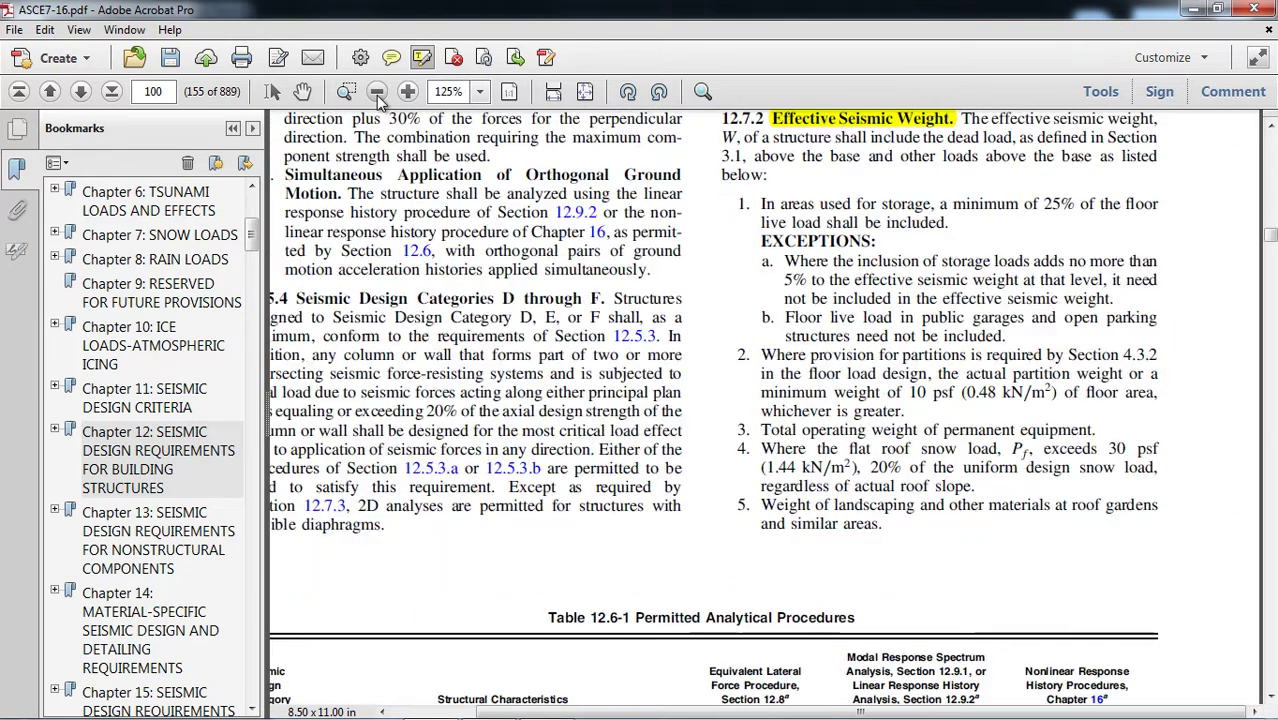
scroll(820, 432, "up", 3)
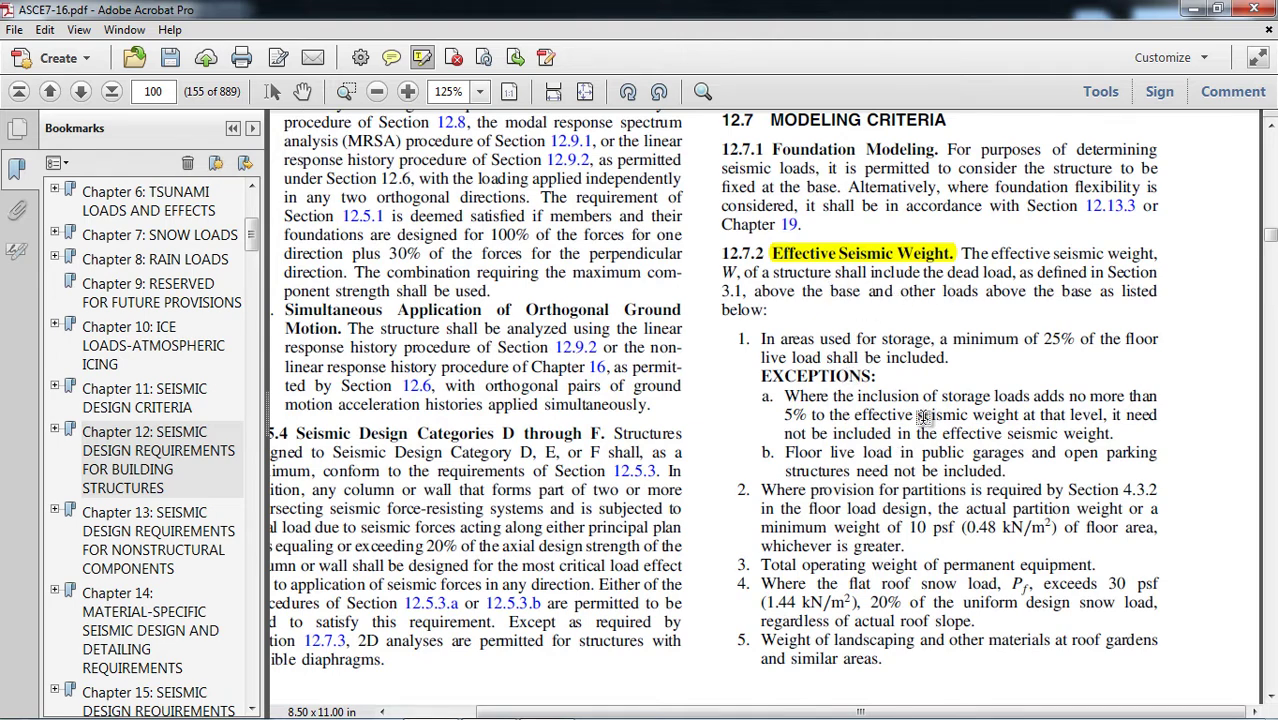
left_click(489, 700)
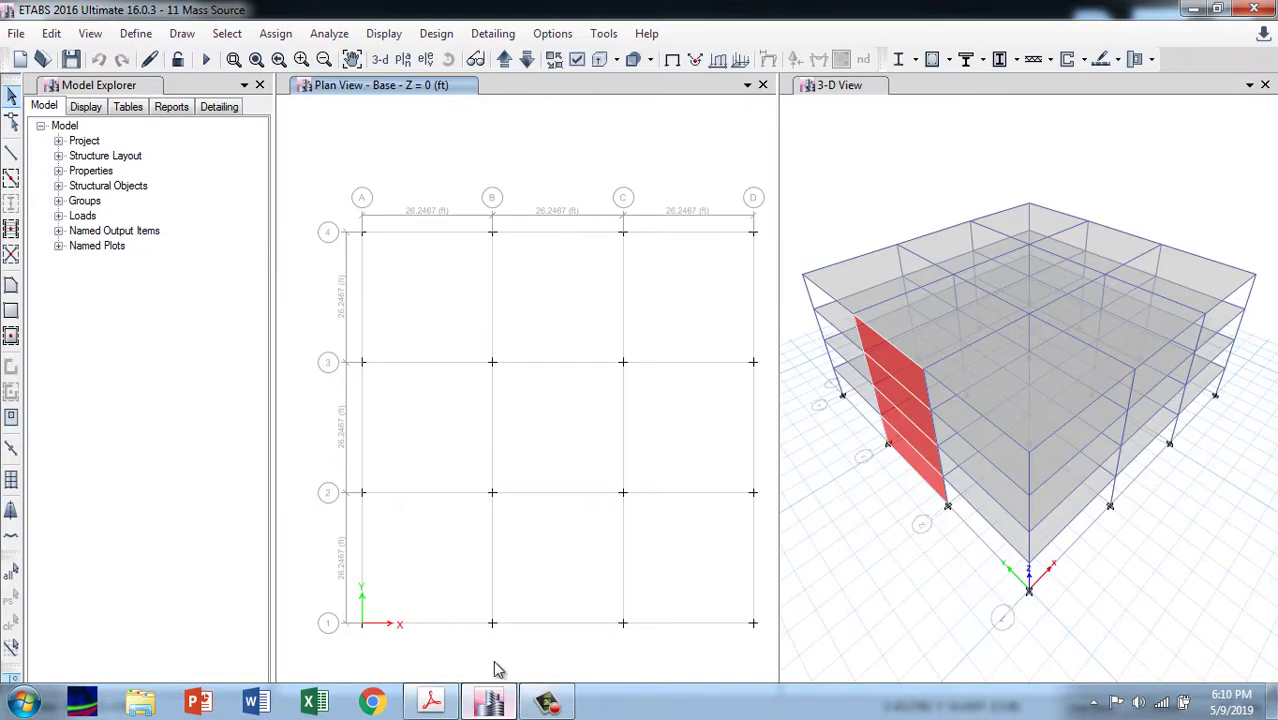
Open the Mass Source definitions from the Define menu.
left_click(136, 34)
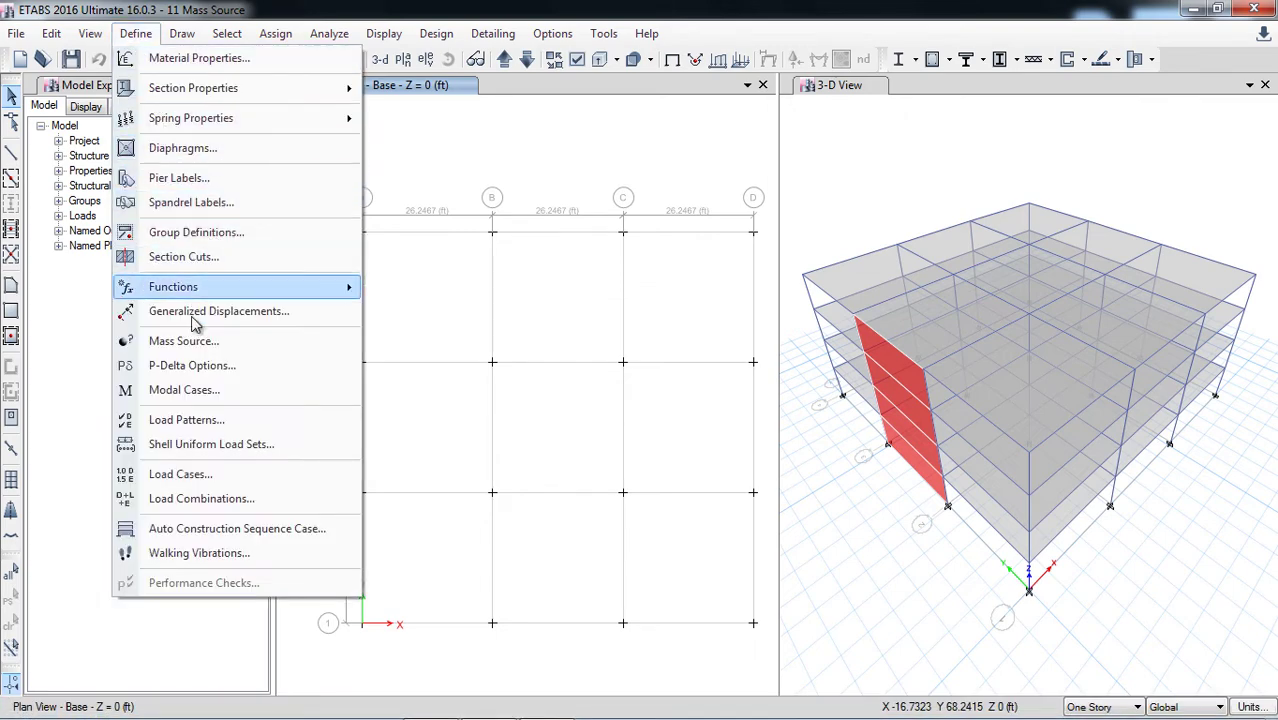
left_click(176, 341)
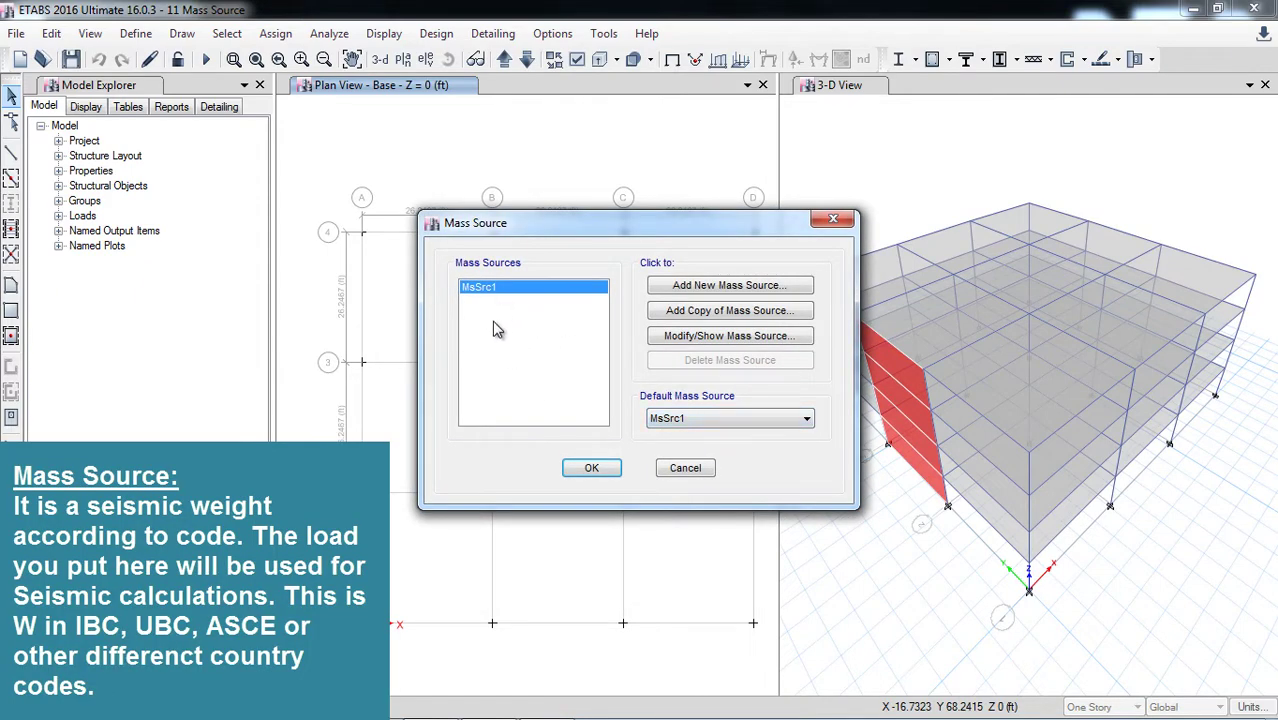
Edit MsSrc1 to take mass from Specified Load Patterns, dropping element self mass.
left_click(679, 339)
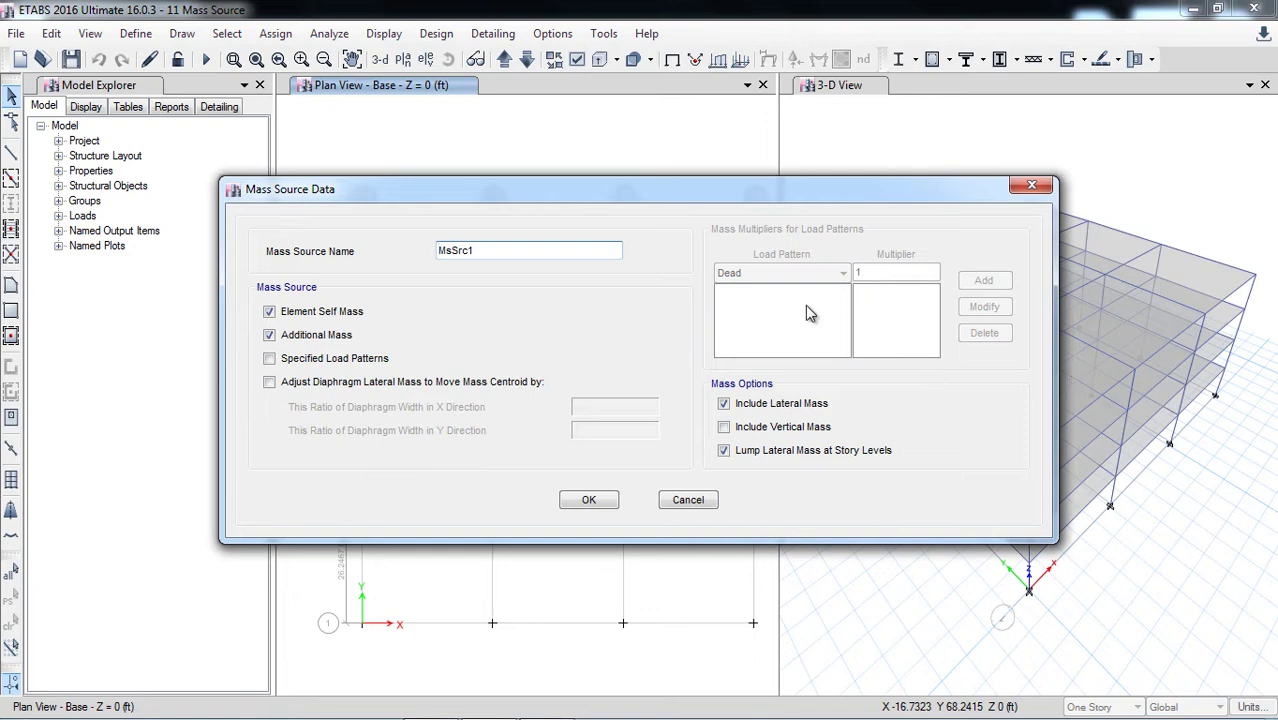
left_click(300, 315)
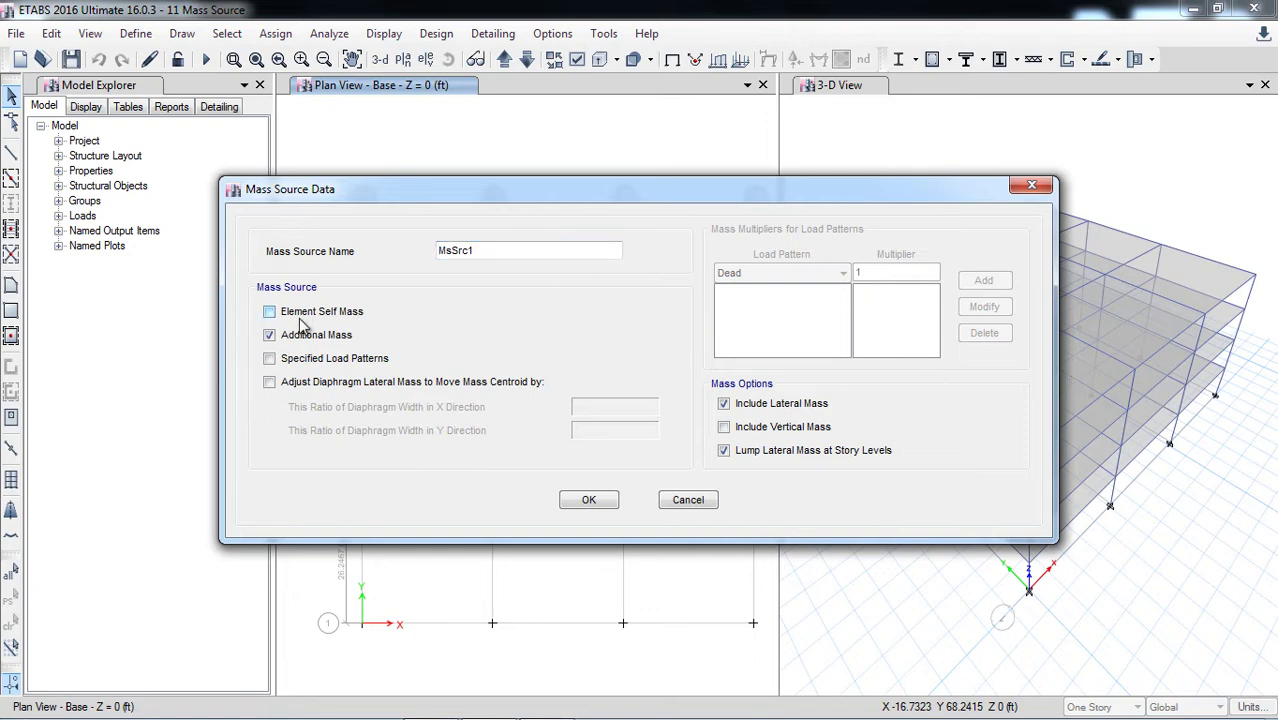
left_click(301, 360)
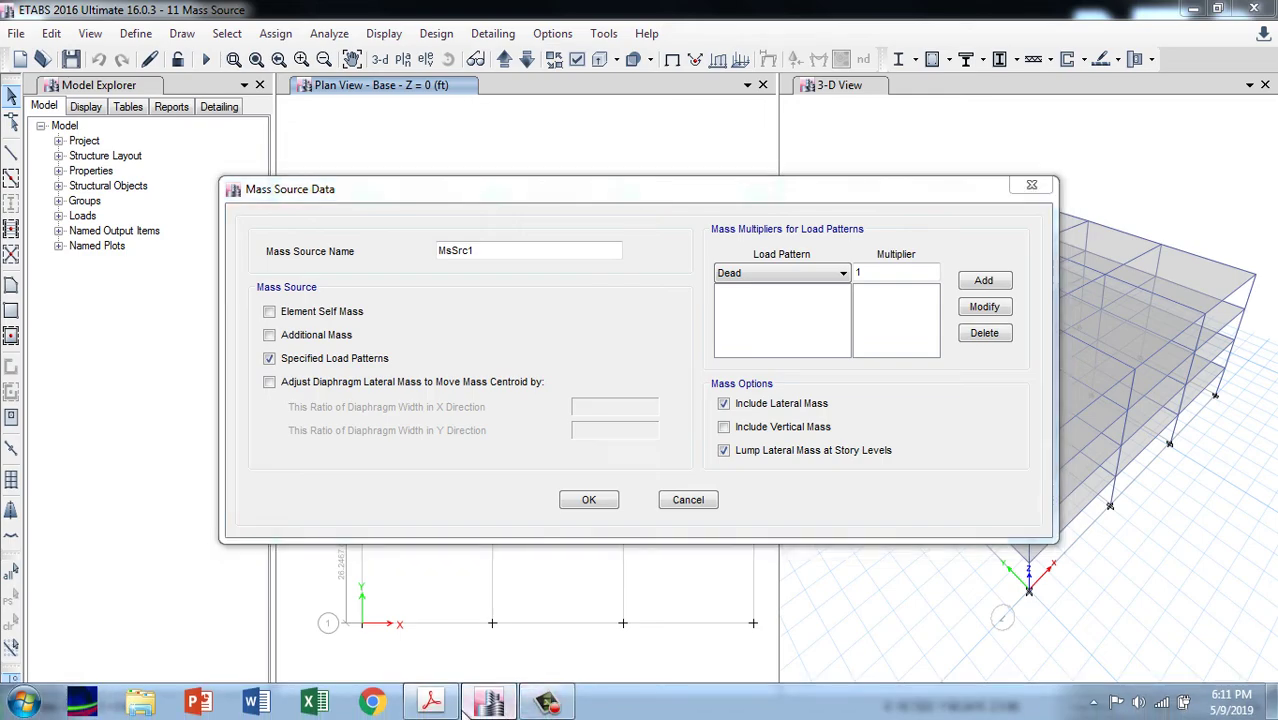
left_click(438, 701)
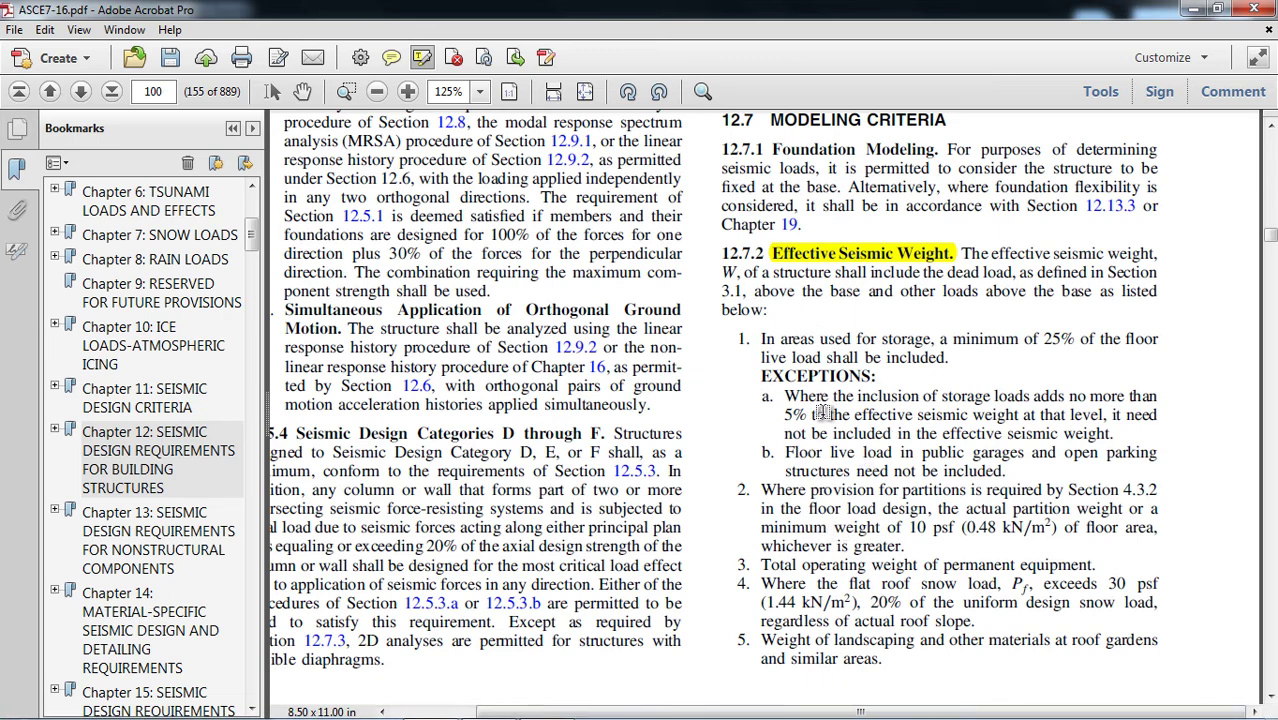
left_click(489, 712)
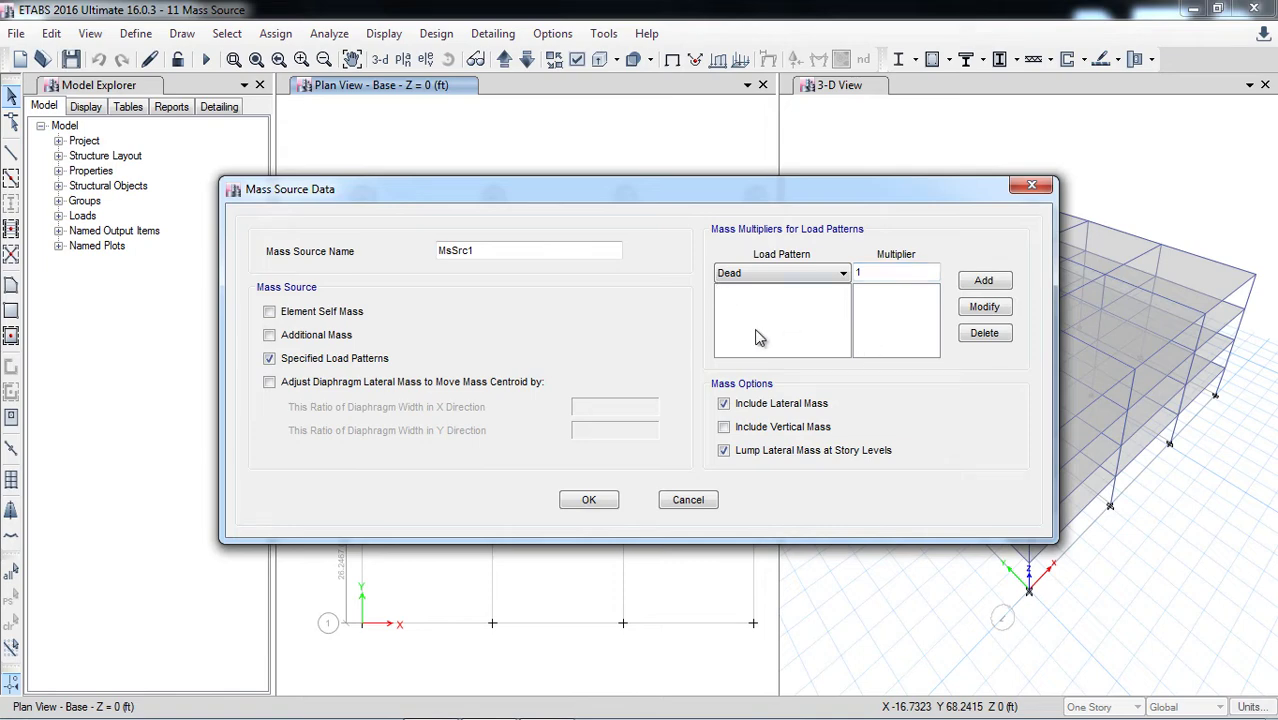
left_click(310, 392)
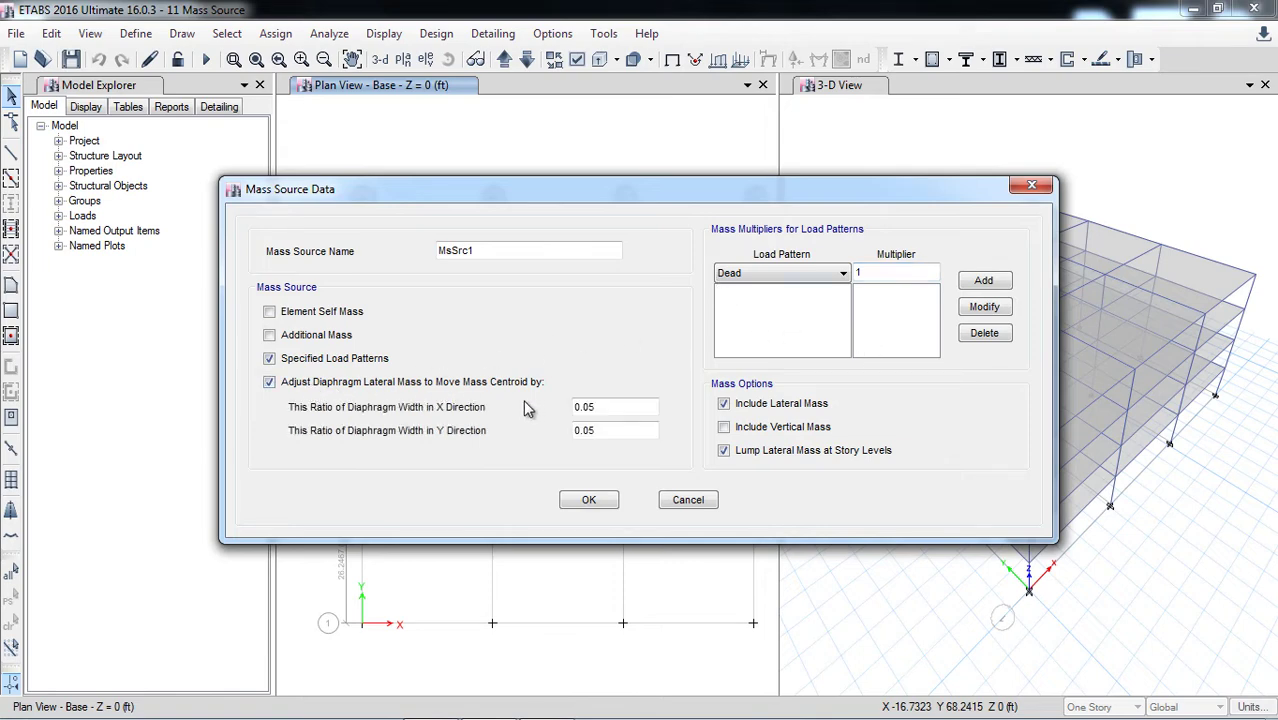
left_click(314, 390)
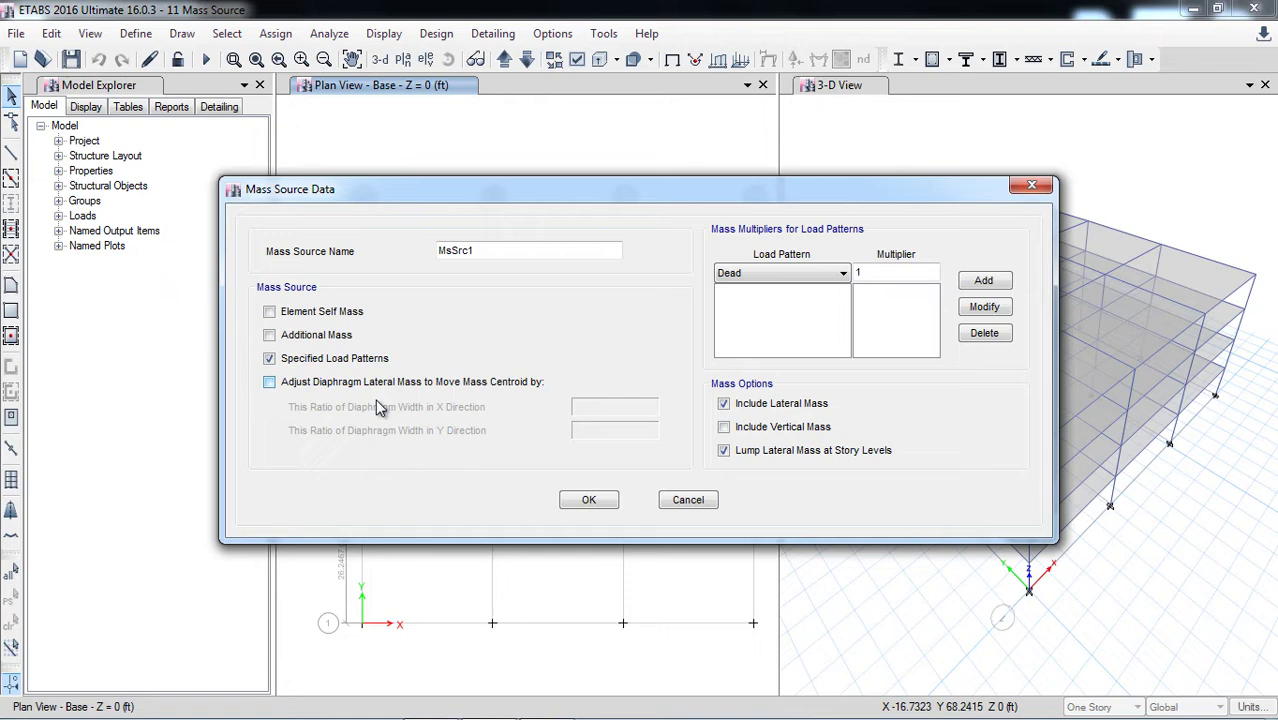
left_click(322, 393)
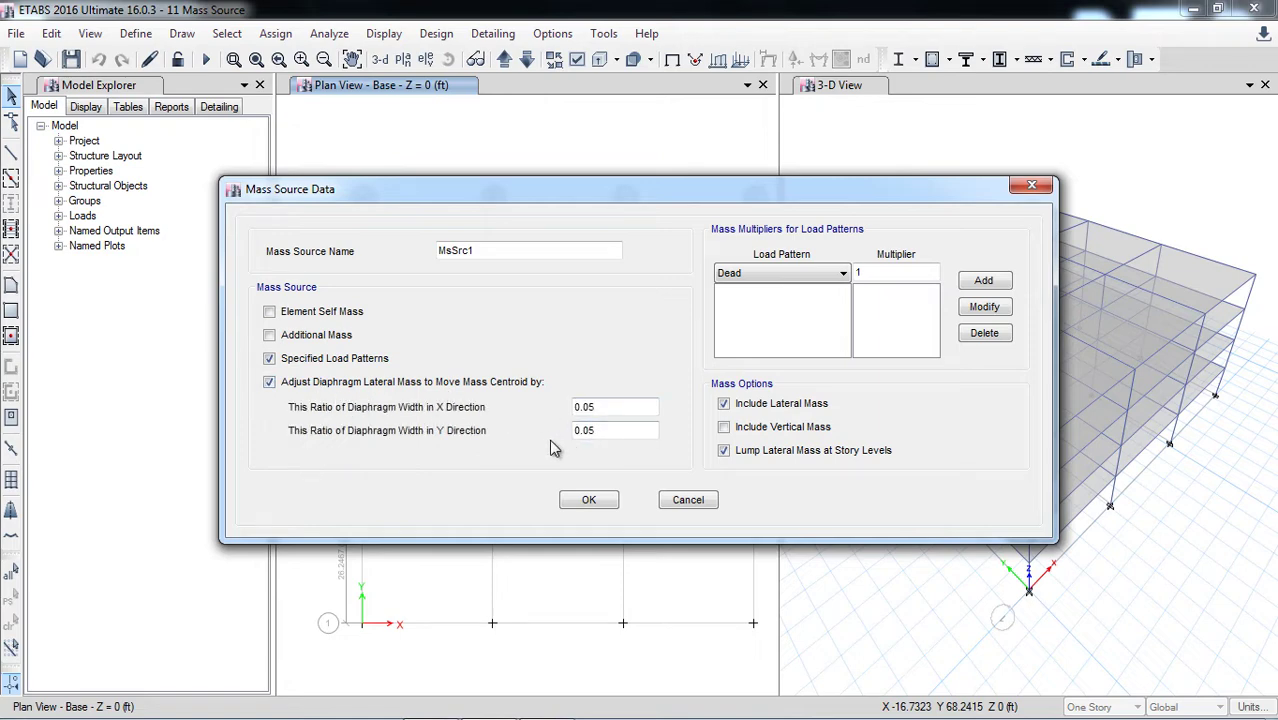
left_click(339, 386)
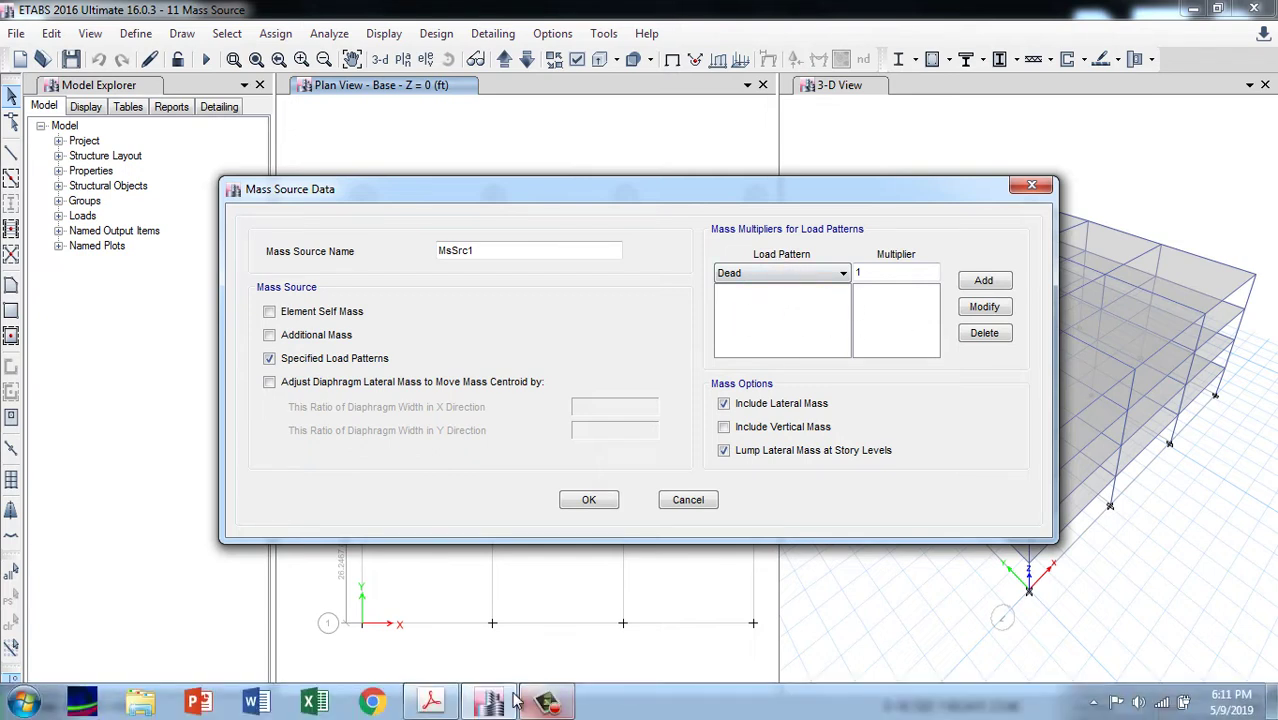
Scroll the ASCE 7-16 PDF back to section 12.7.2 Effective Seismic Weight.
left_click(431, 702)
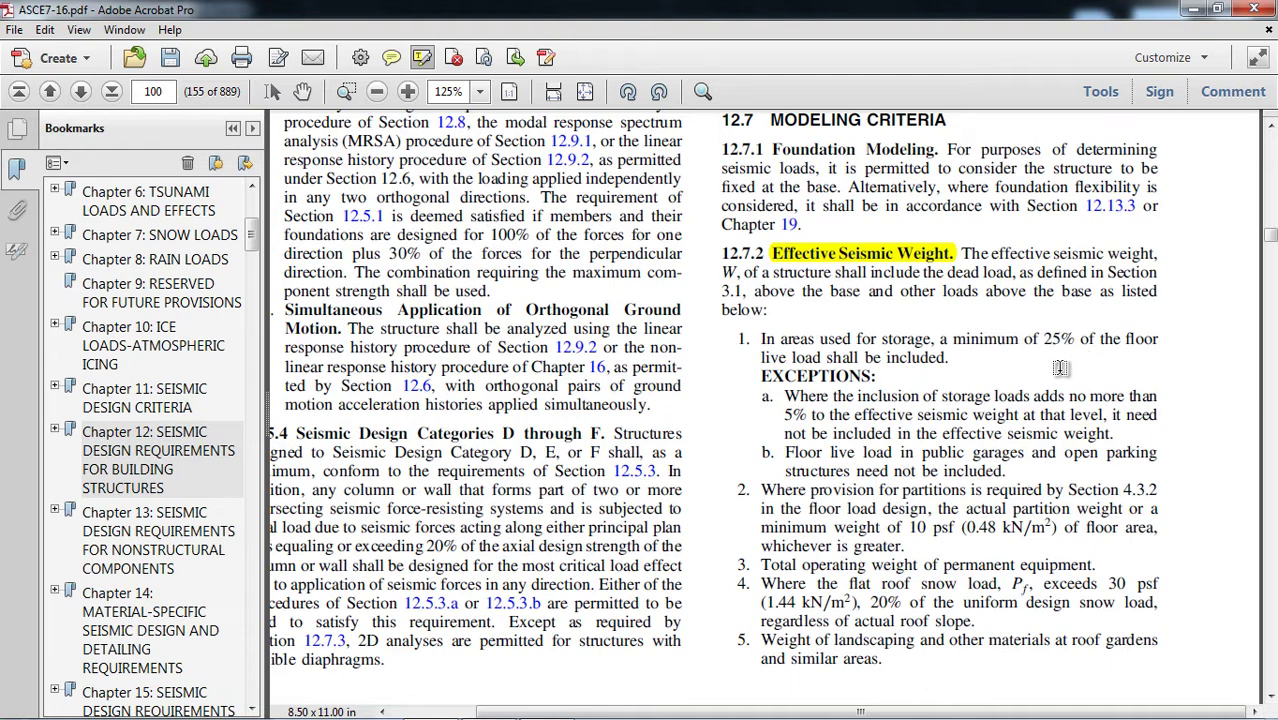
scroll(825, 465, "down", 1)
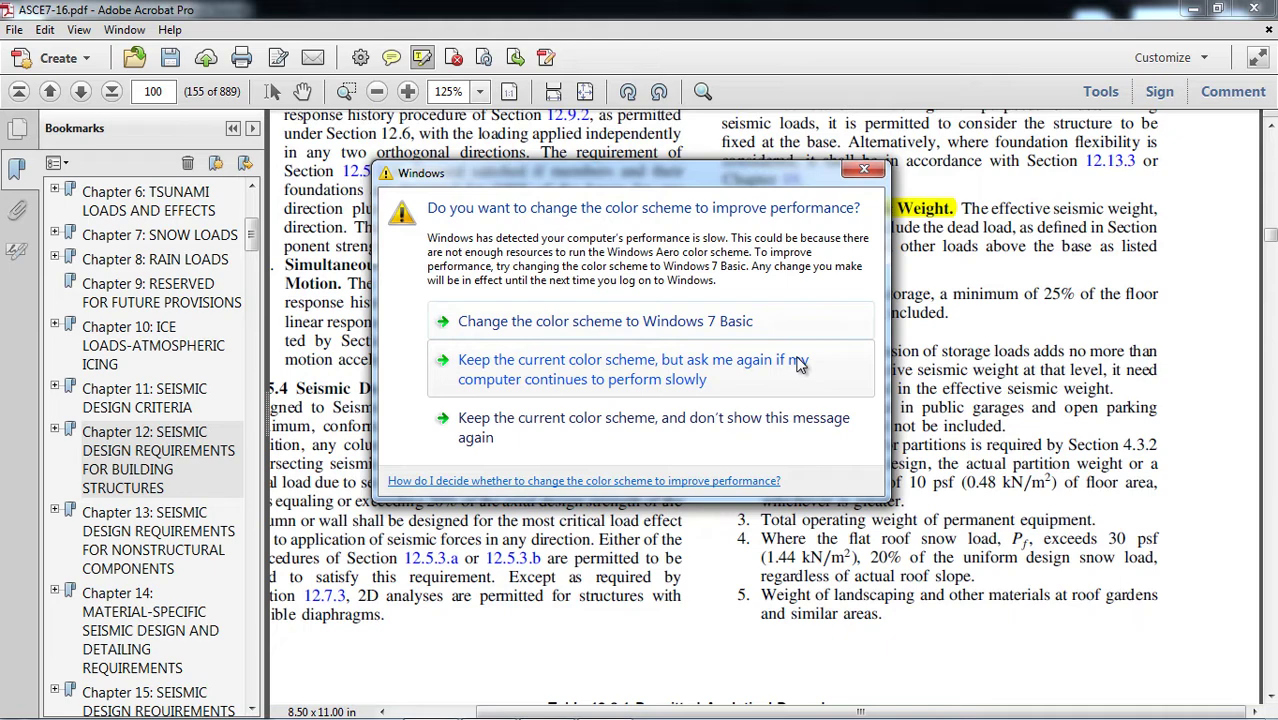
Keep the current colour scheme permanently and go back to the MsSrc1 settings in ETABS.
left_click(575, 435)
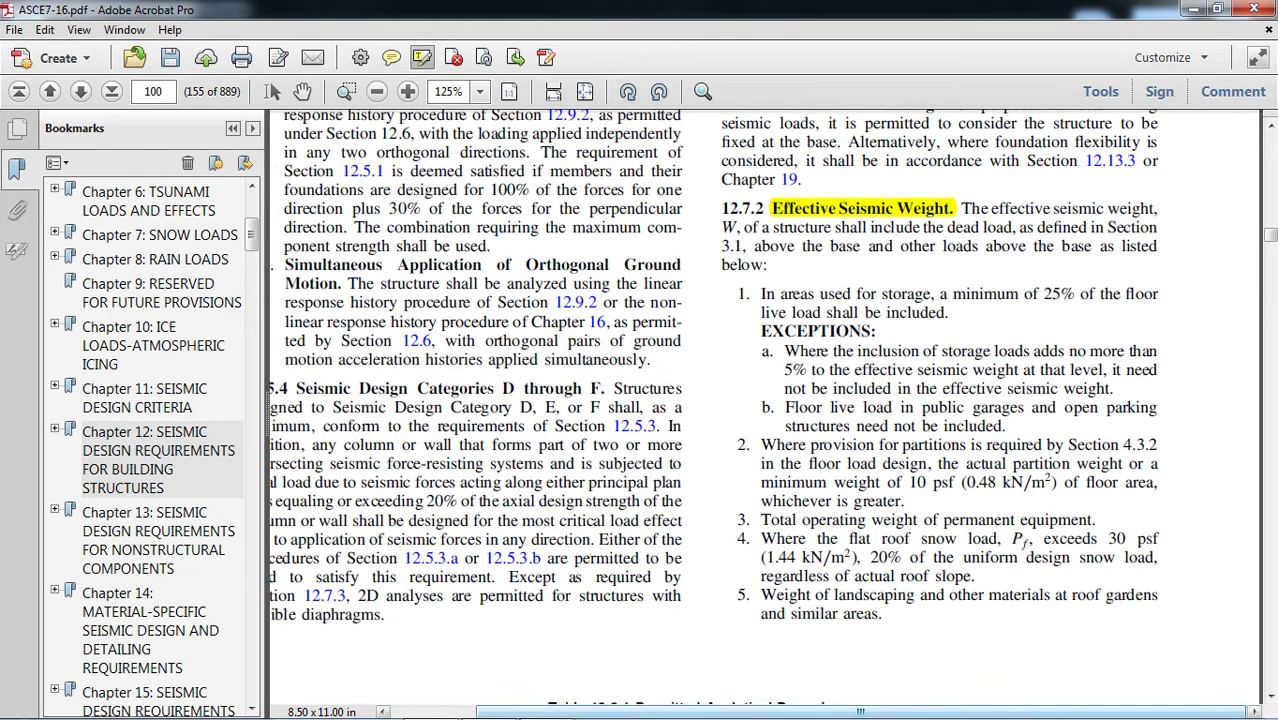
left_click(547, 702)
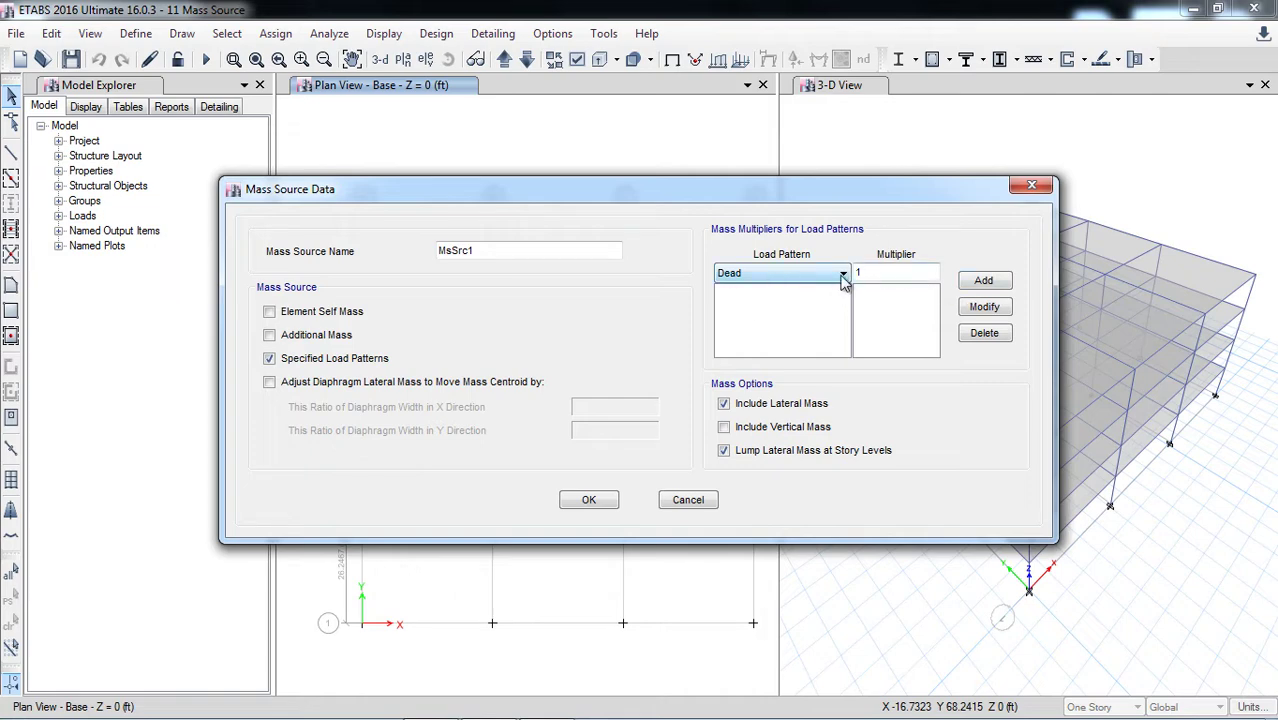
Add Dead and Super Dead load patterns to MsSrc1, each with multiplier 1.
left_click(983, 281)
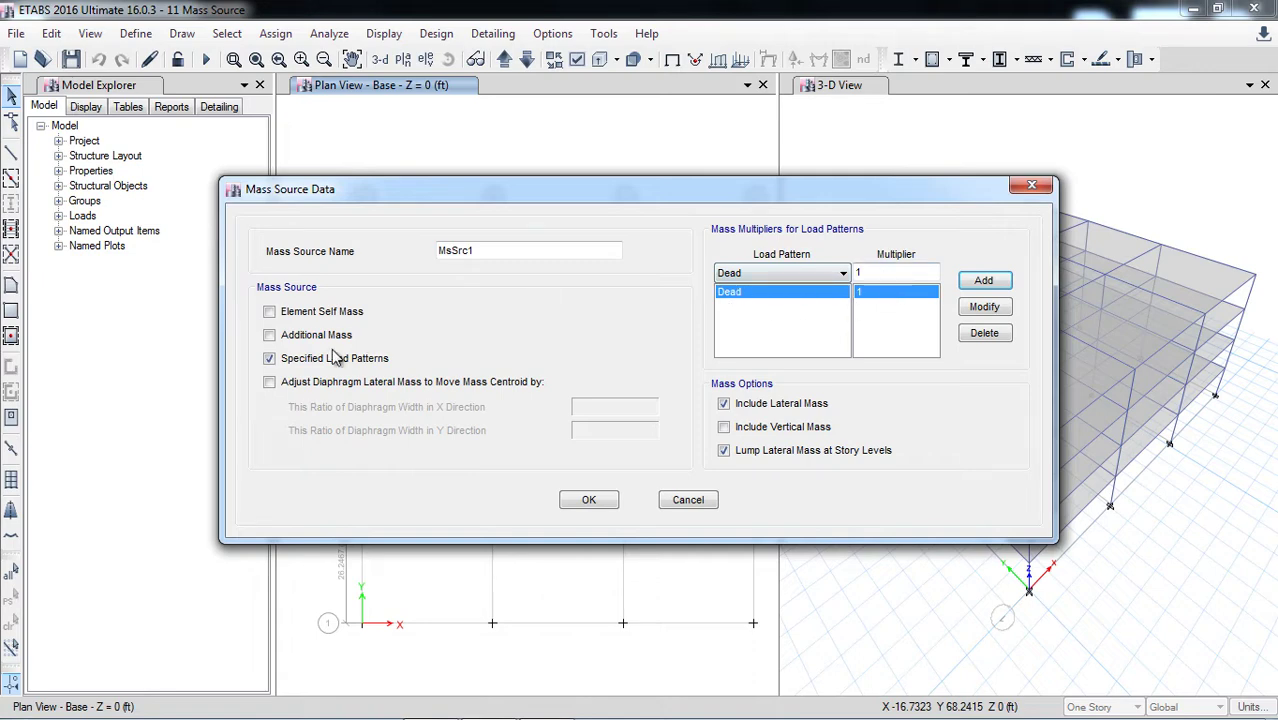
left_click(792, 276)
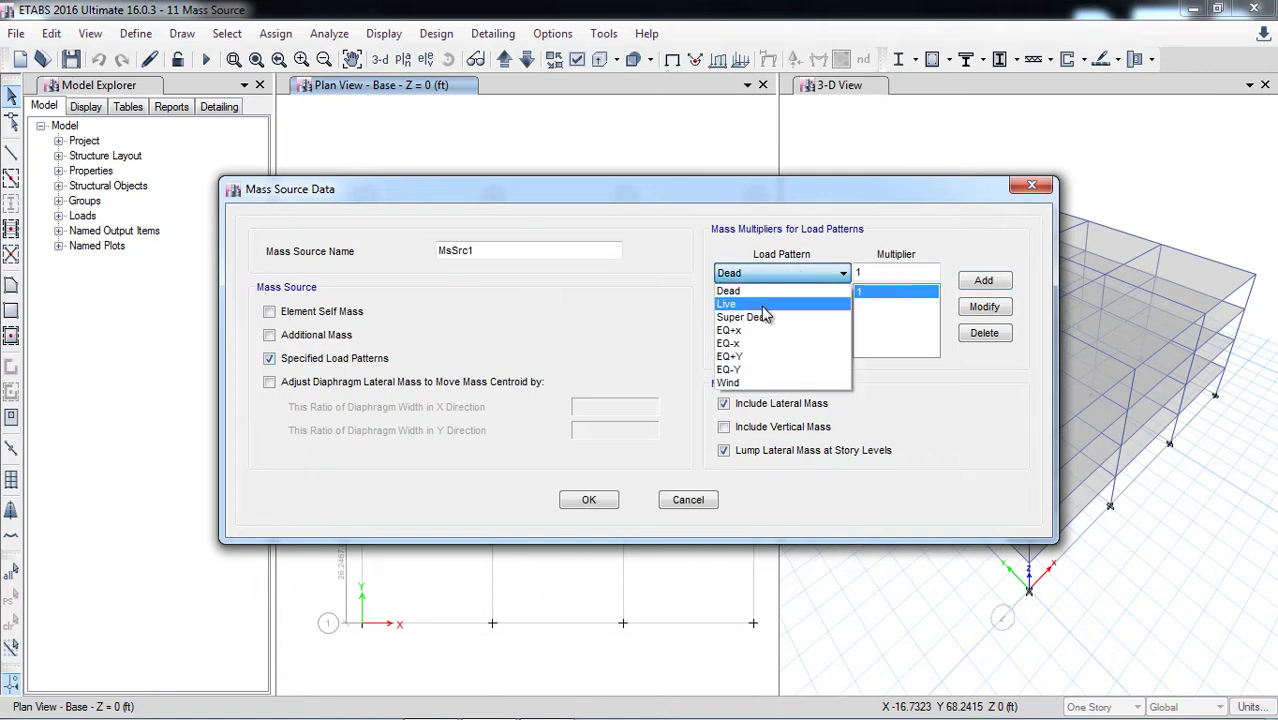
left_click(758, 317)
left_click(975, 283)
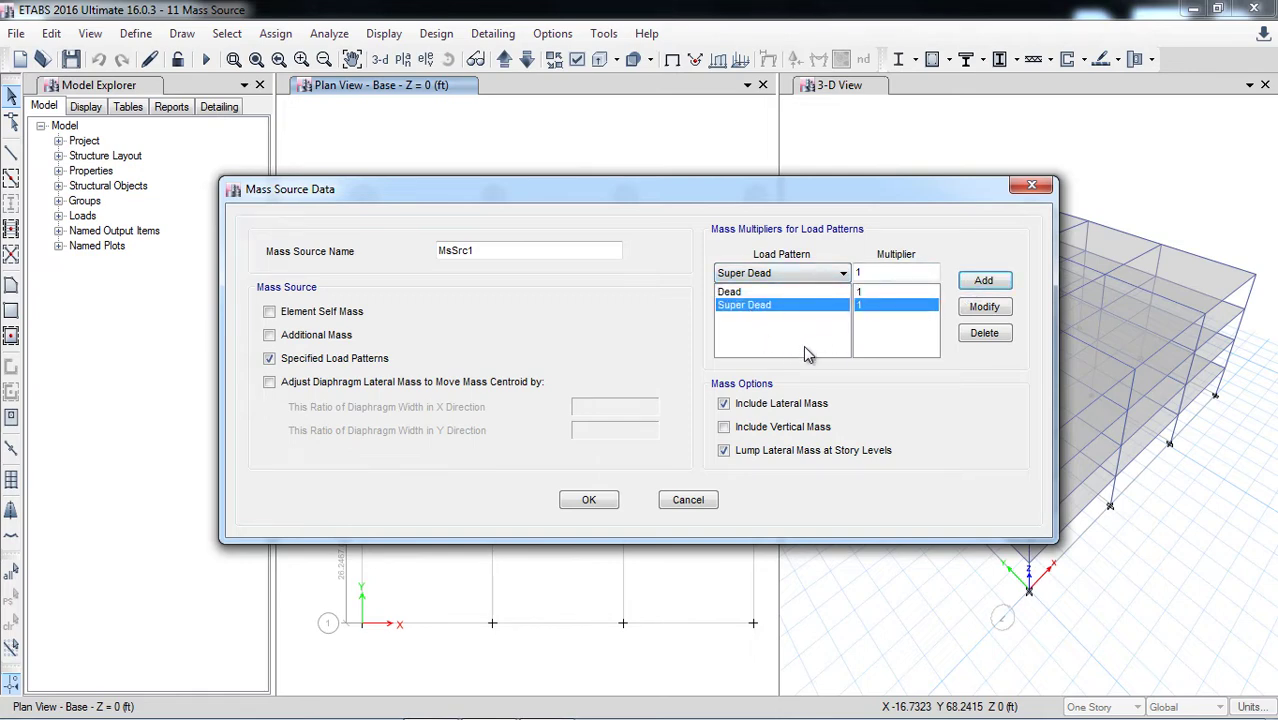
Add the Live load pattern and set its multiplier to 0.25.
left_click(785, 279)
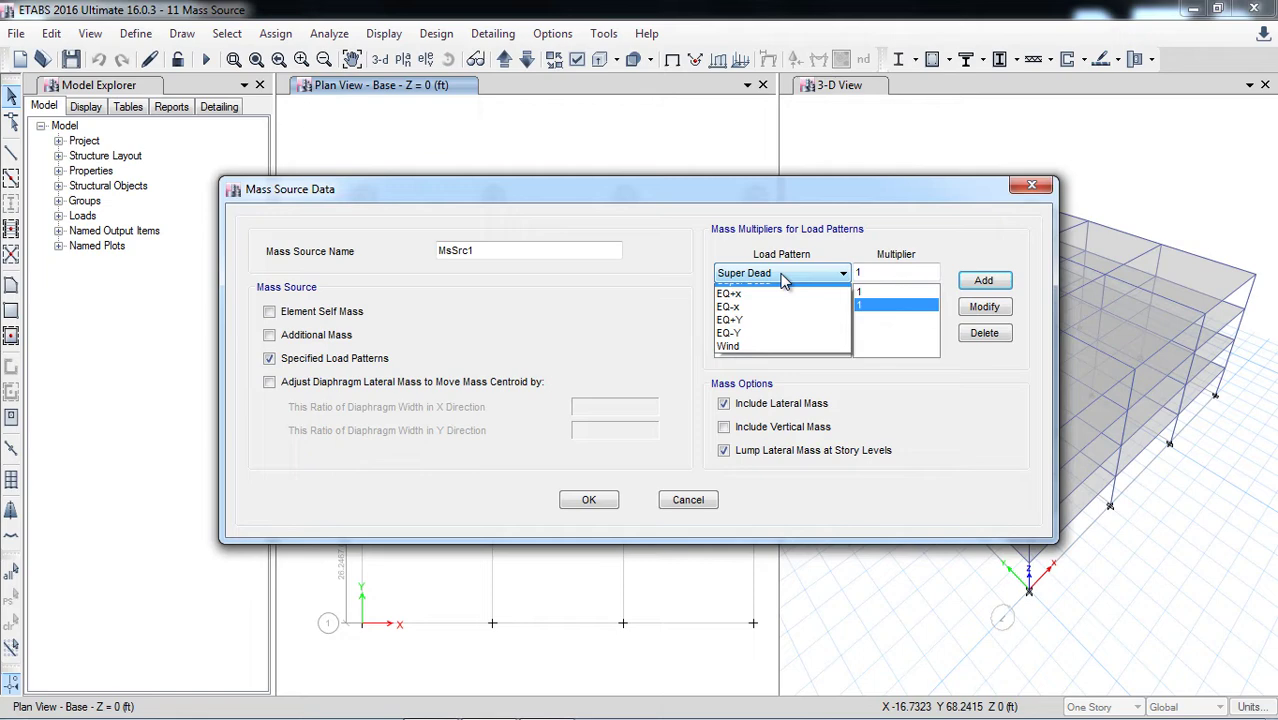
left_click(727, 304)
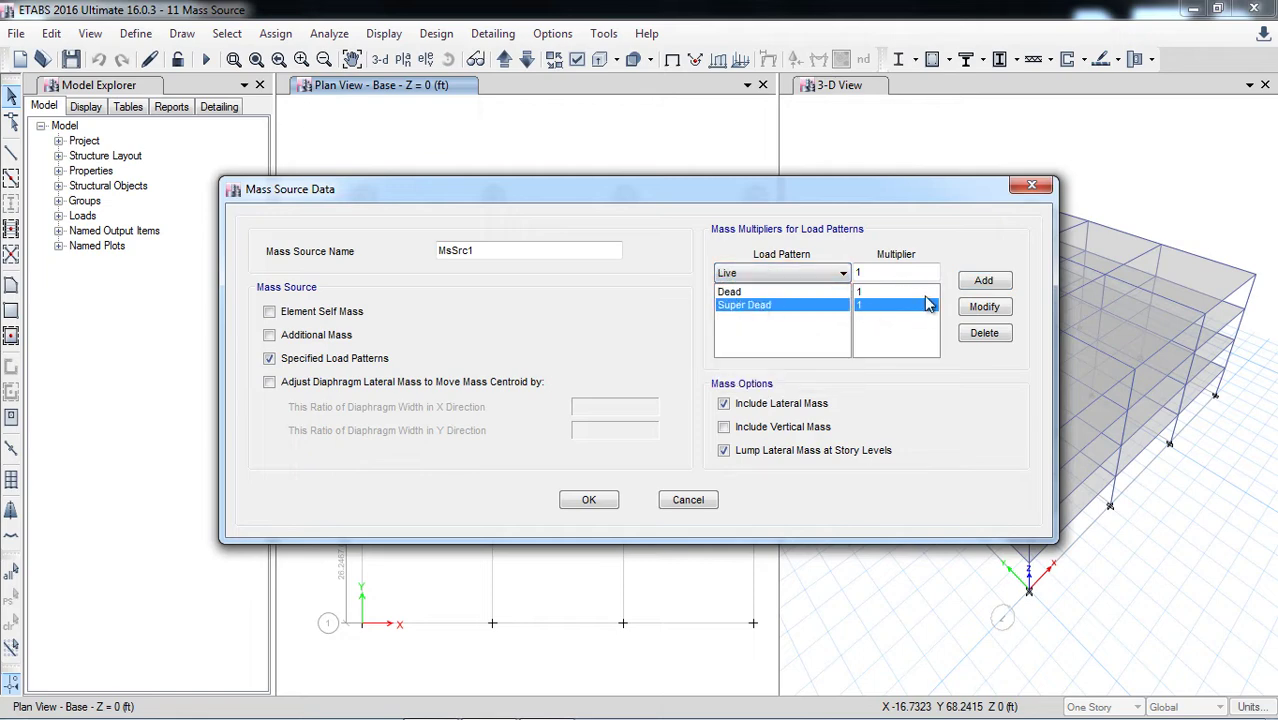
left_click(984, 281)
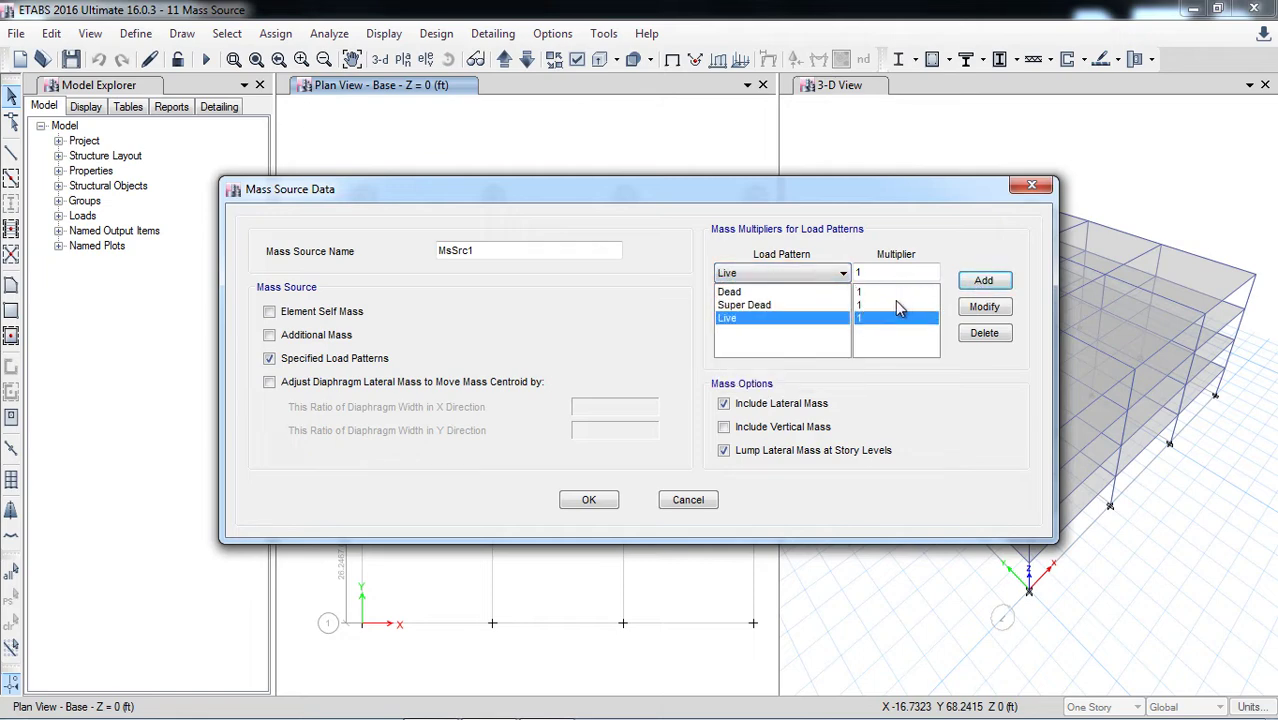
double_click(874, 271)
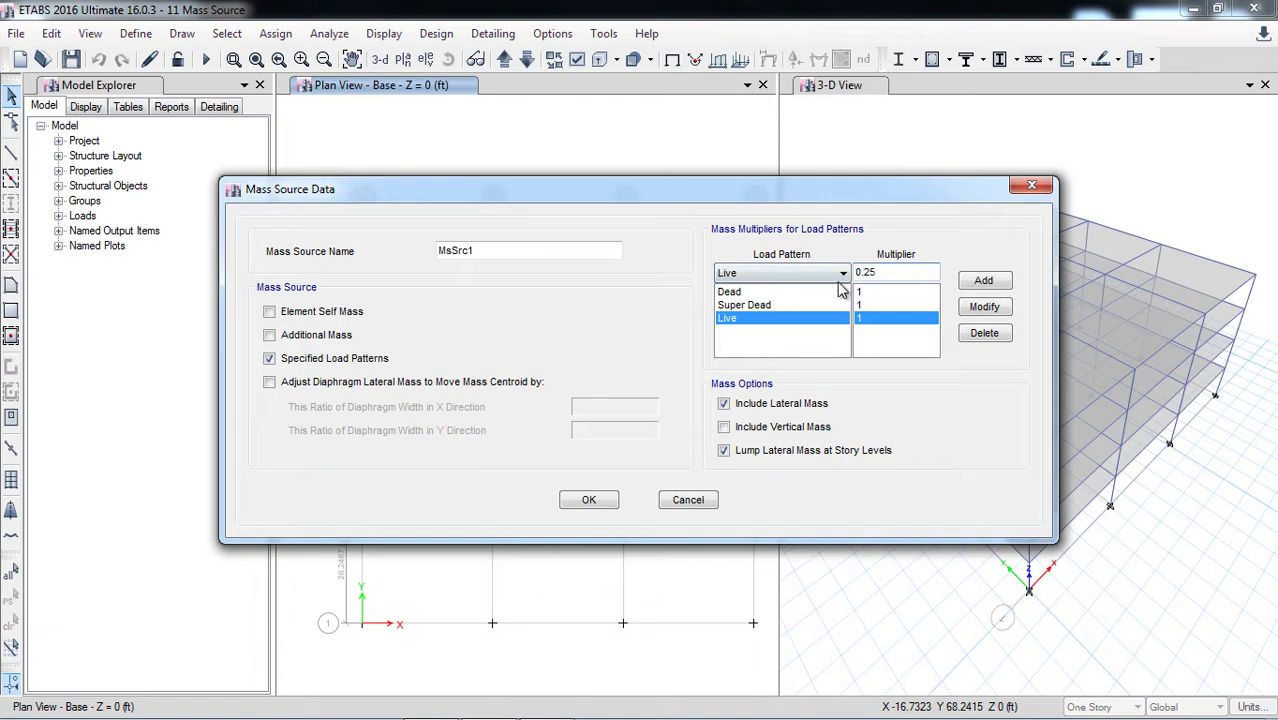
left_click(985, 310)
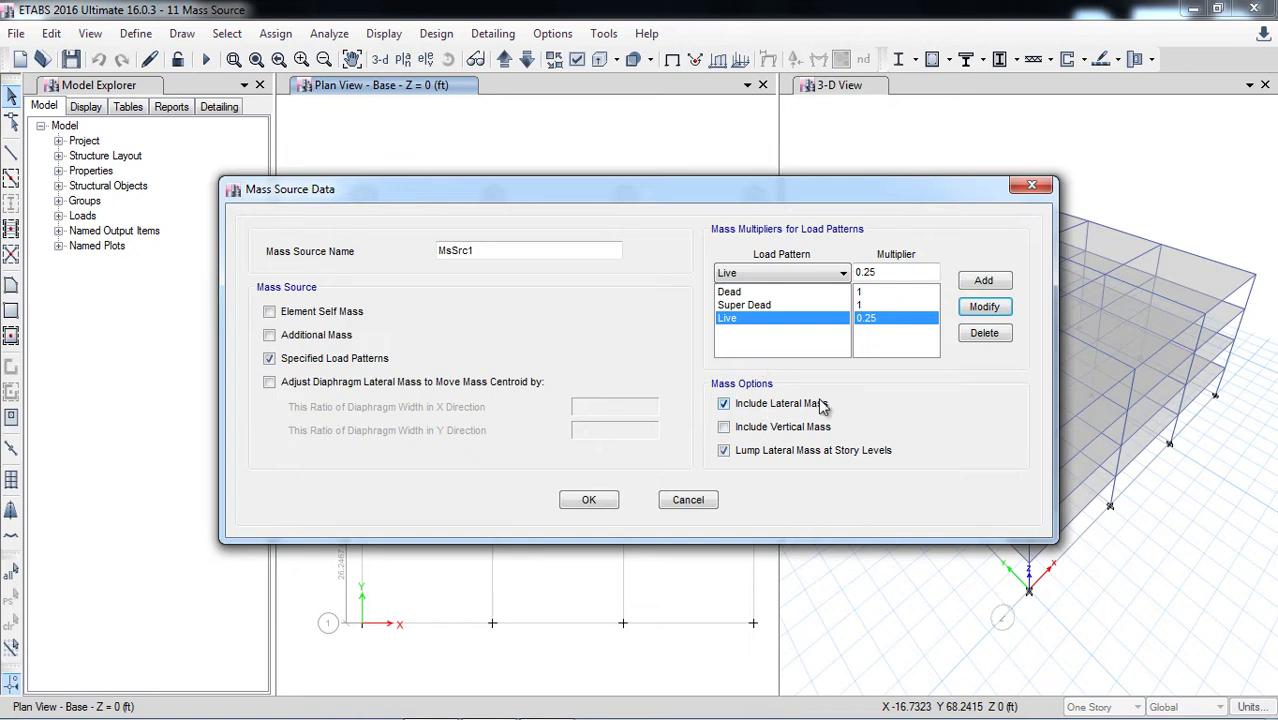
Include vertical mass in the mass options and confirm both mass source dialogs.
left_click(724, 428)
left_click(588, 505)
left_click(599, 474)
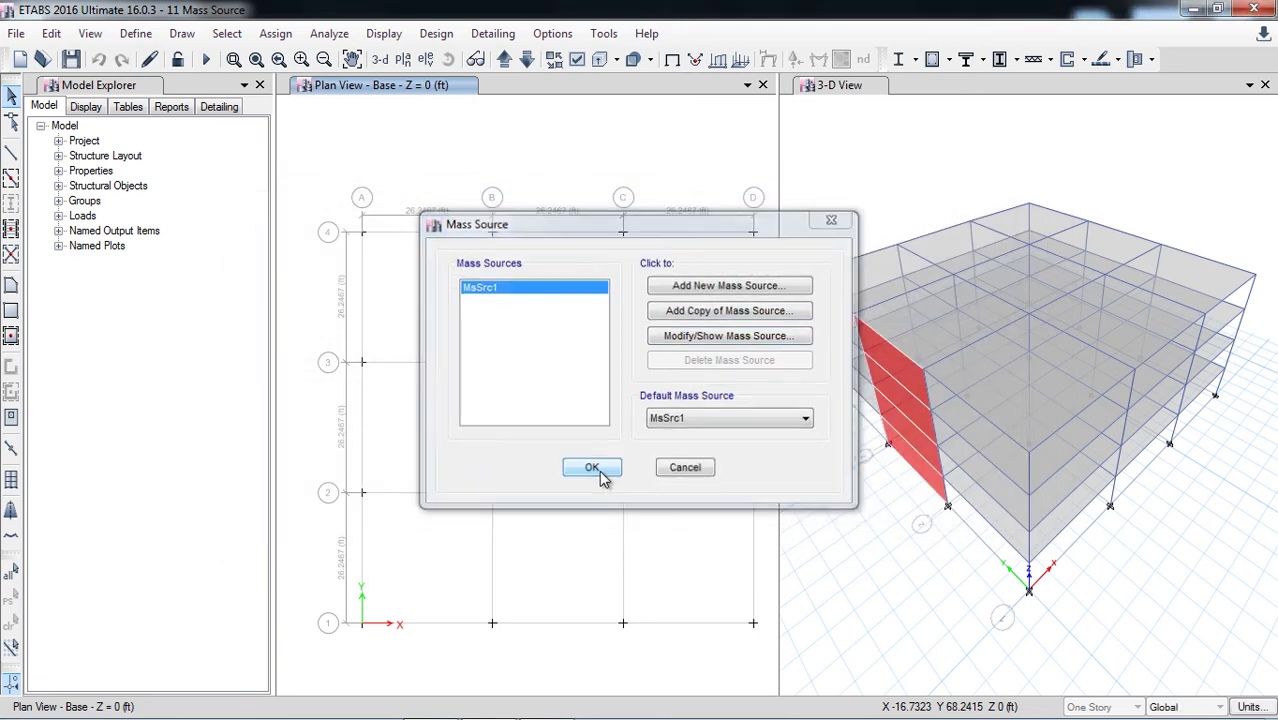